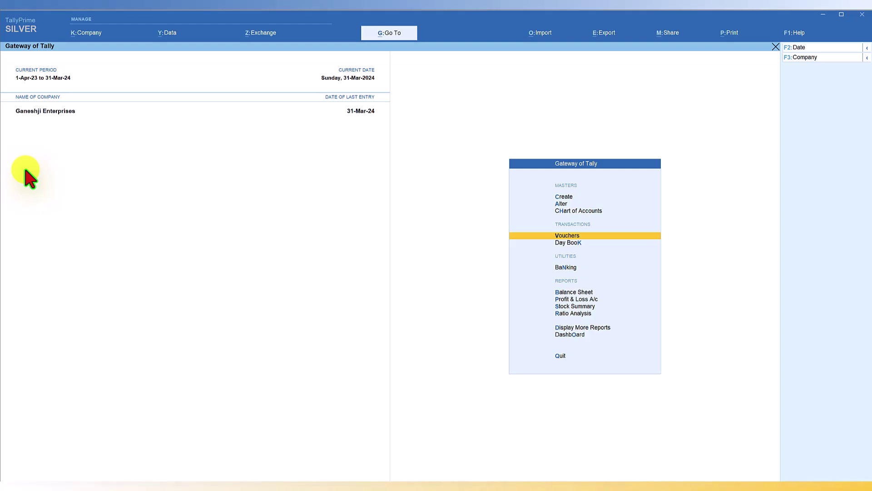
Start a new sales voucher, leaving the reference number and date blank, up to the party account
key(Return)
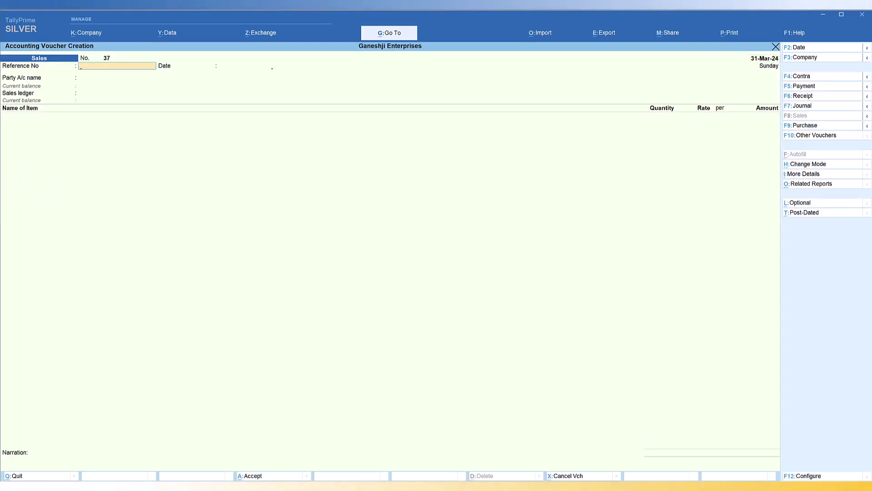
key(Return)
key(Return)
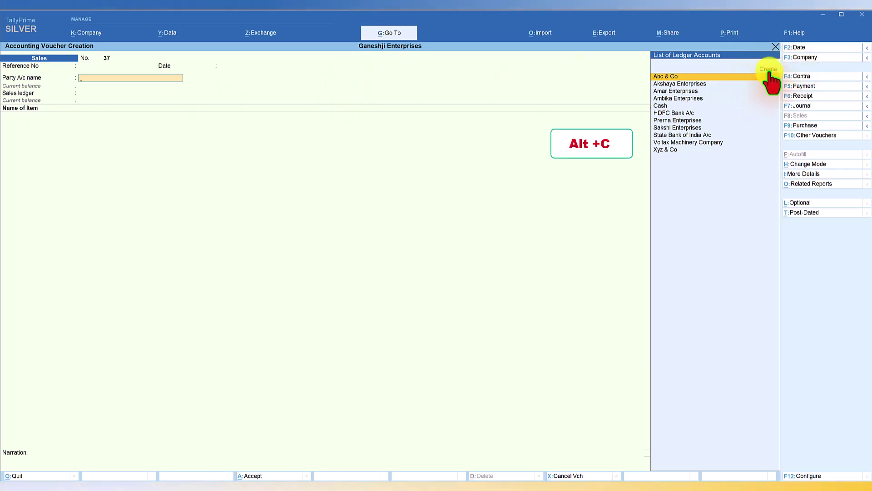
Create a ledger named New Customer under Sales Accounts from within the sales voucher and return to the voucher
key(alt+c)
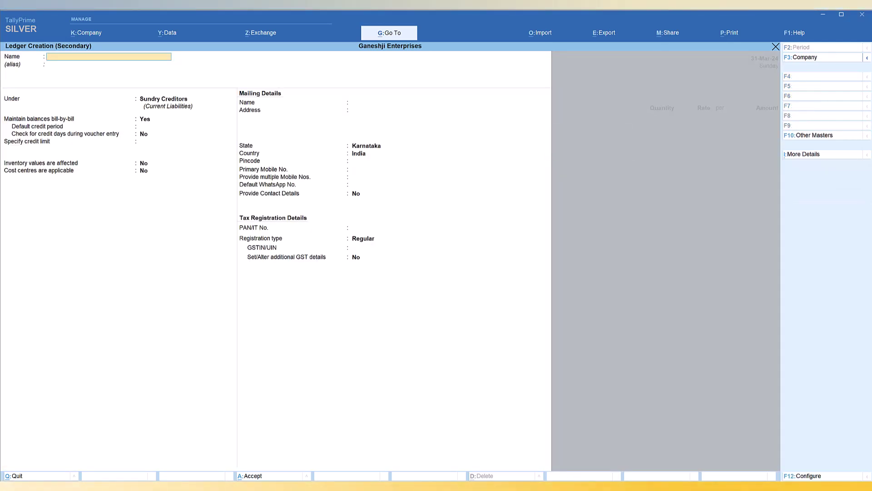
text(New)
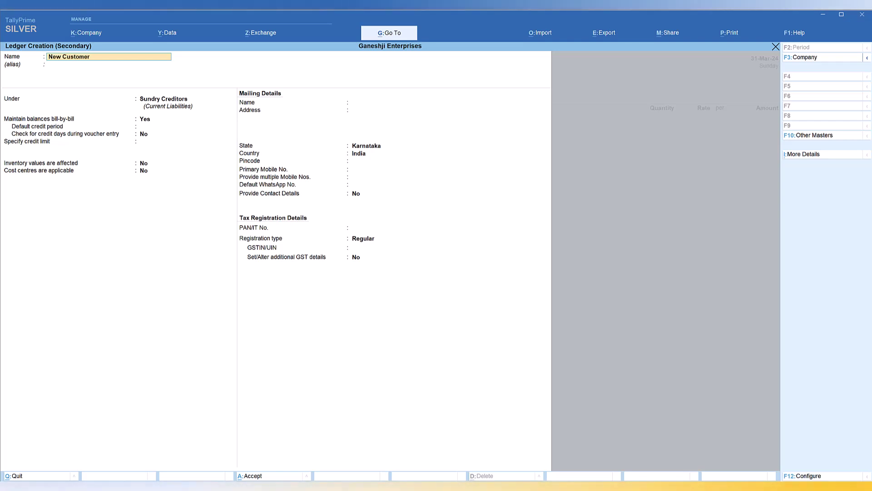
text( Customer)
key(Return)
key(Return)
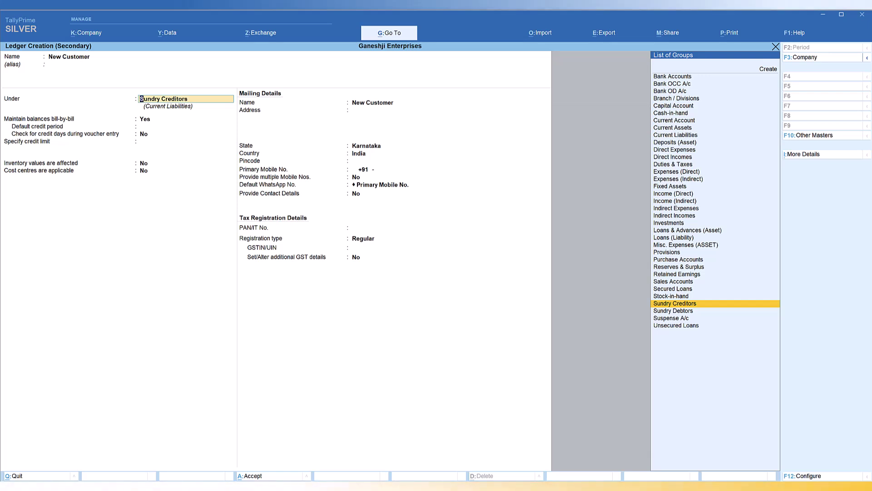
text(Sal)
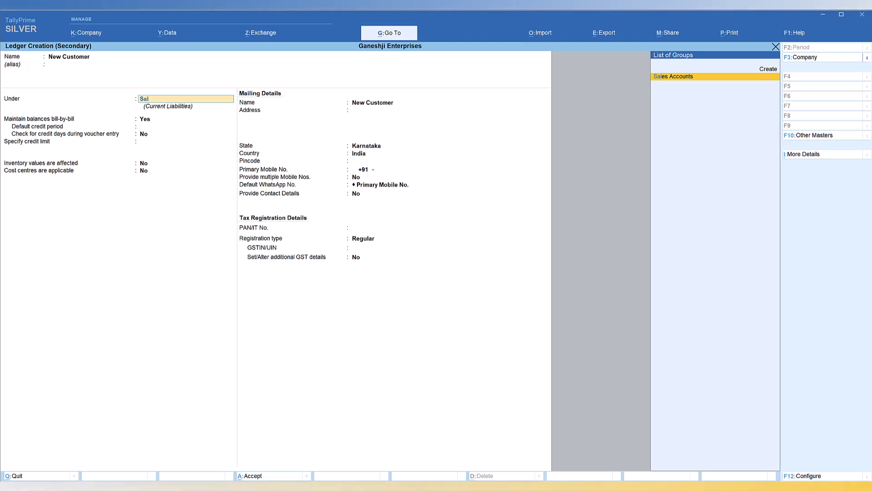
key(Return)
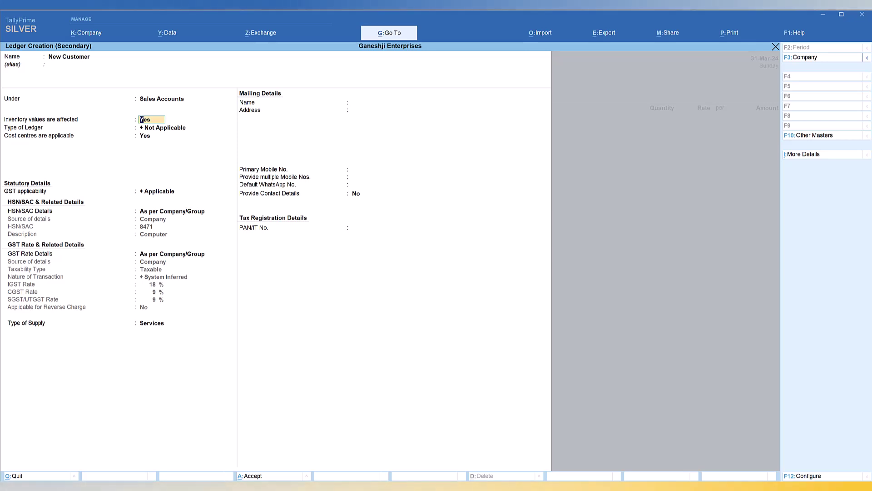
key(Escape)
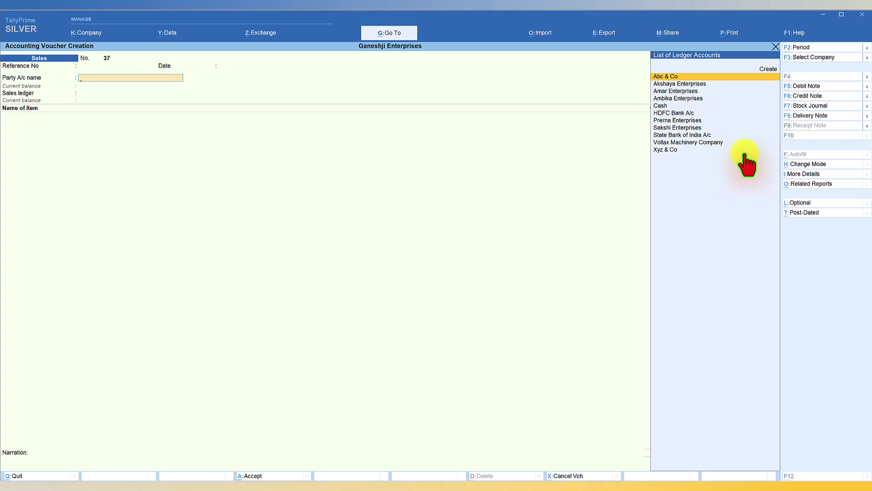
Bring up the New Customer ledger for alteration without leaving the sales voucher
key(alt+g)
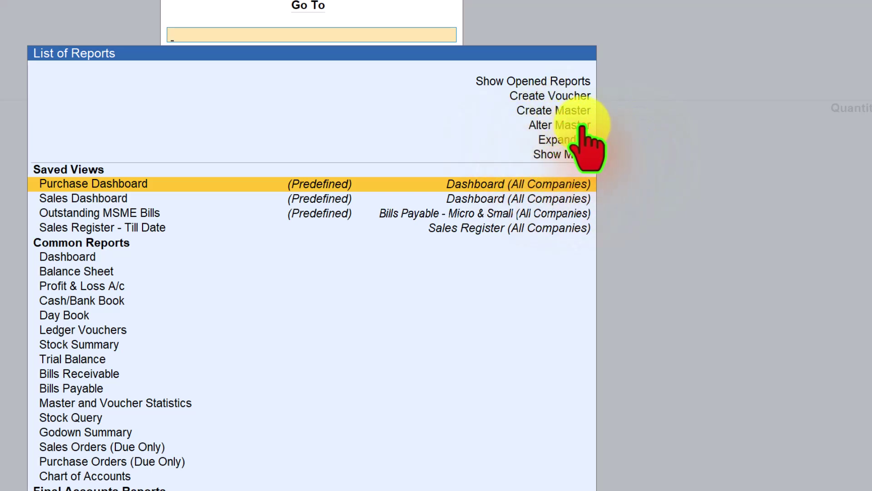
key(Up)
key(Up)
key(Up)
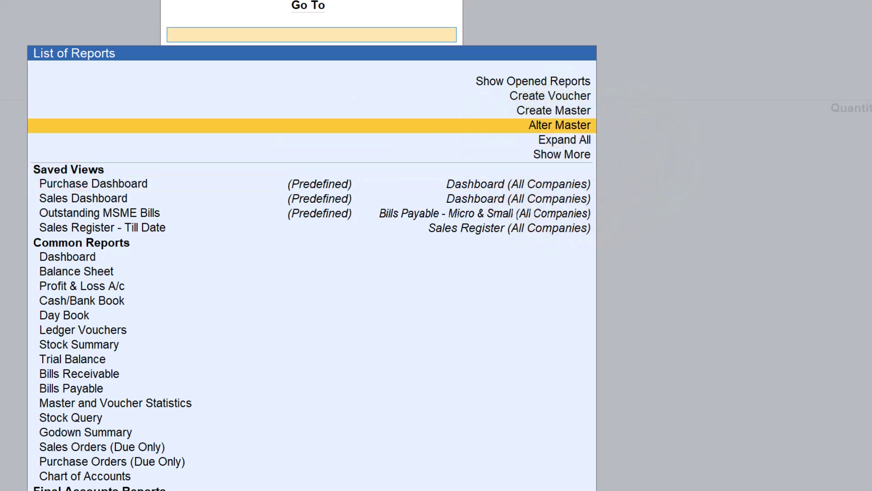
key(Return)
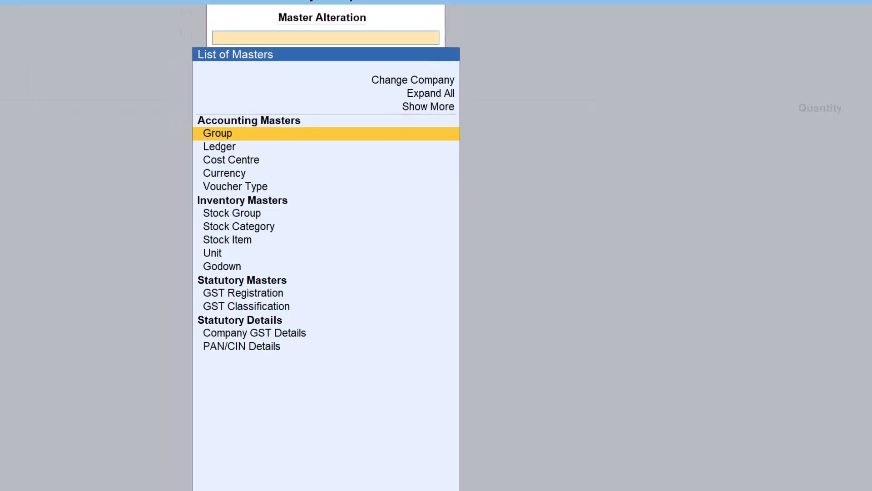
key(Down)
key(Return)
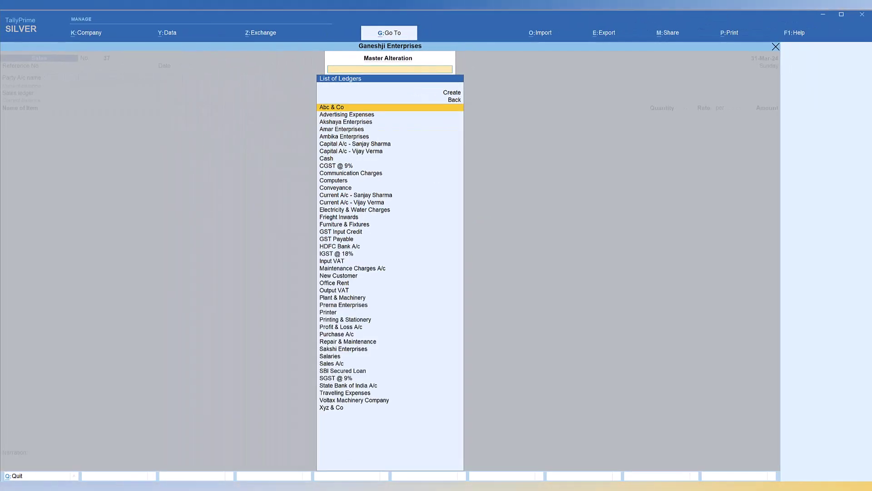
text(new)
key(Return)
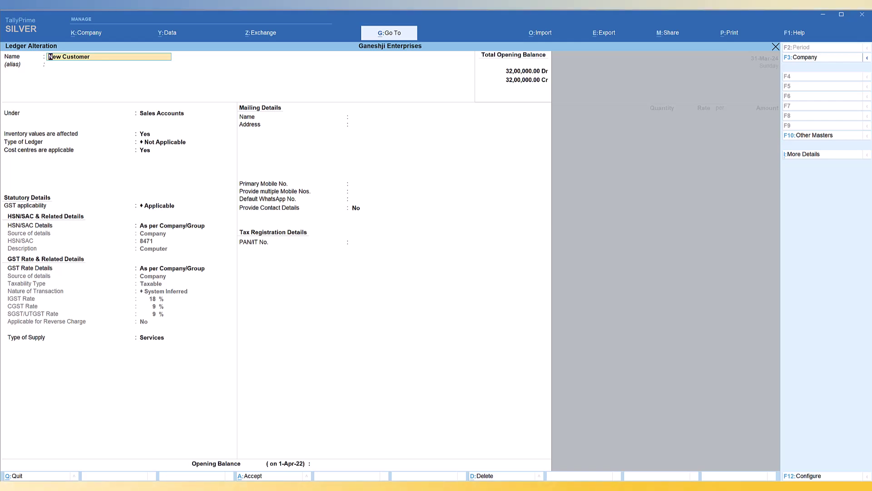
Move the New Customer ledger to the Sundry Debtors group, save it and return to the sales voucher
key(Return)
key(Return)
text(De)
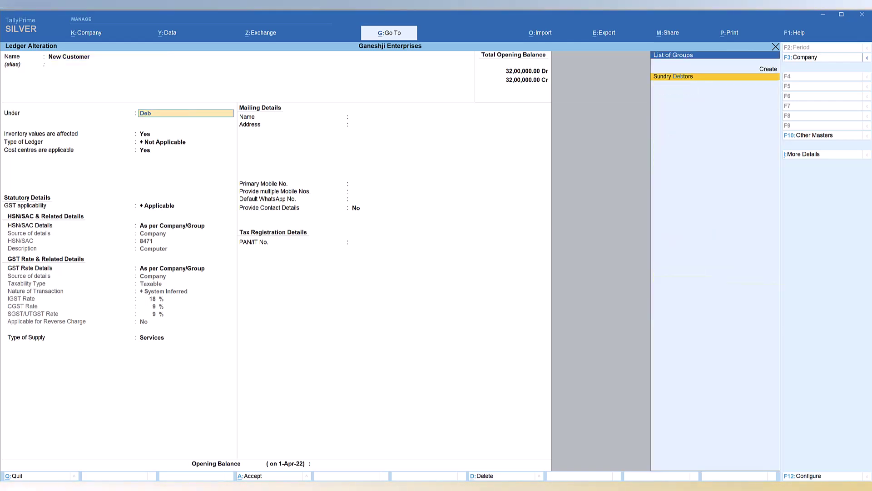
text(b)
key(Return)
key(ctrl+a)
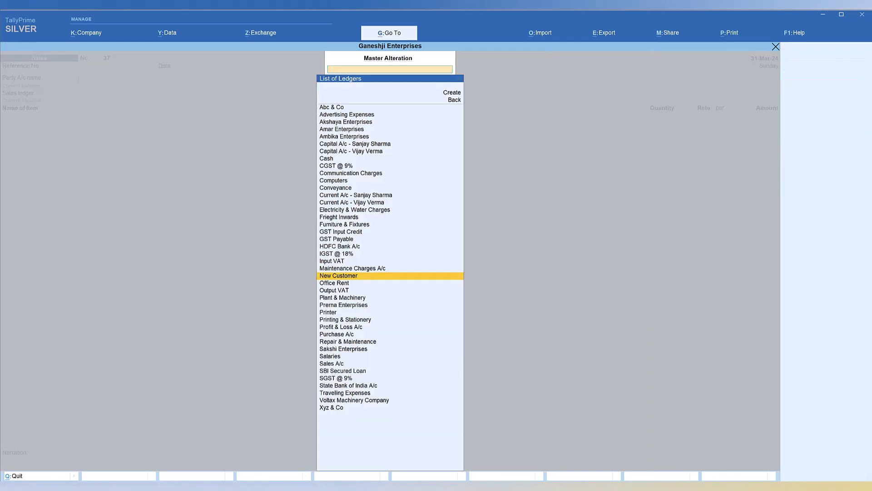
key(Escape)
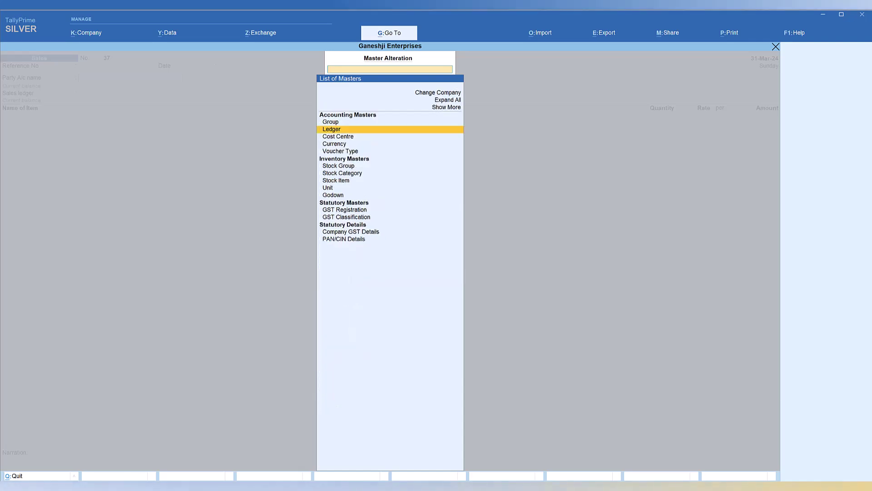
key(Escape)
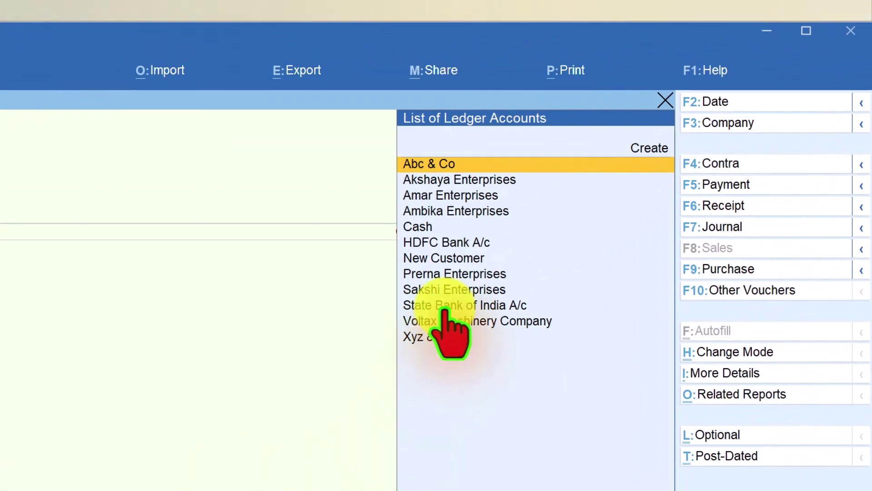
Set New Customer as the party account of the sales voucher
click(462, 258)
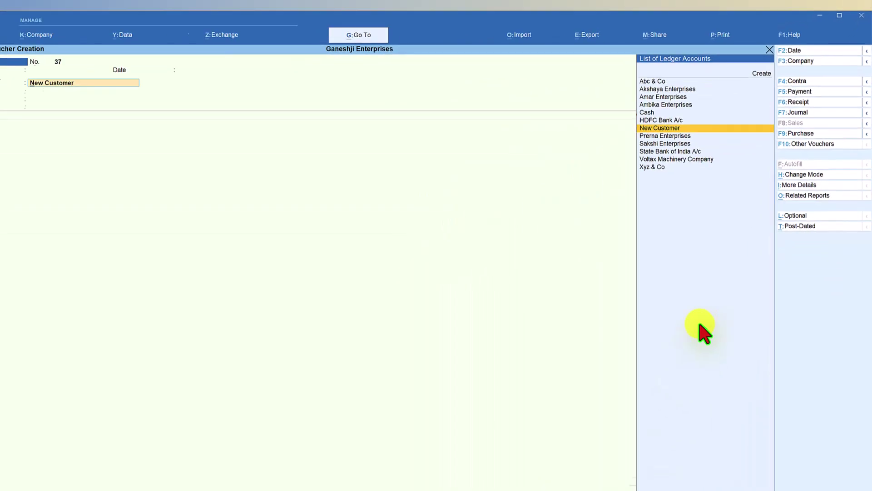
key(Return)
key(Return)
key(Down)
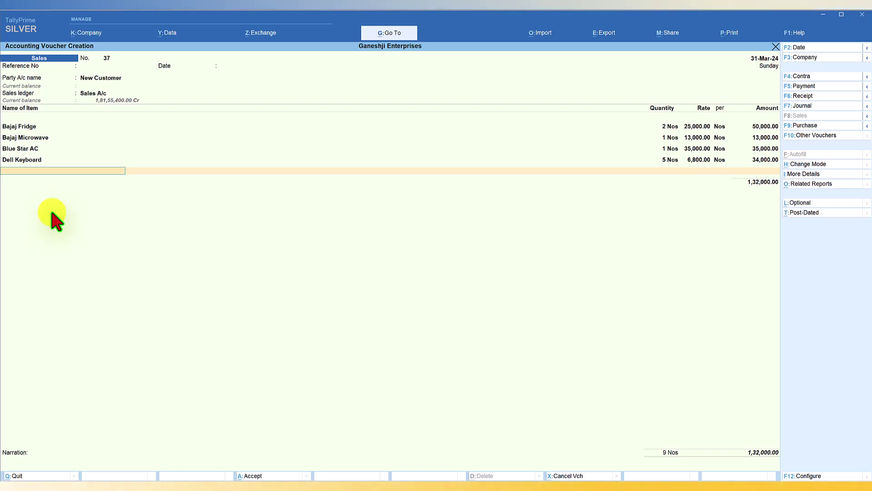
Show the Ledger Outstandings report for Amar Enterprises without closing the sales voucher
click(386, 34)
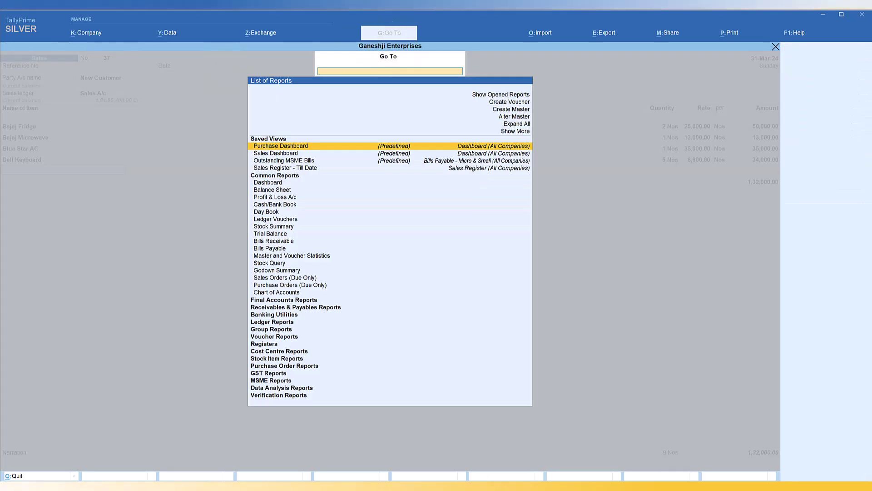
text(Ledg)
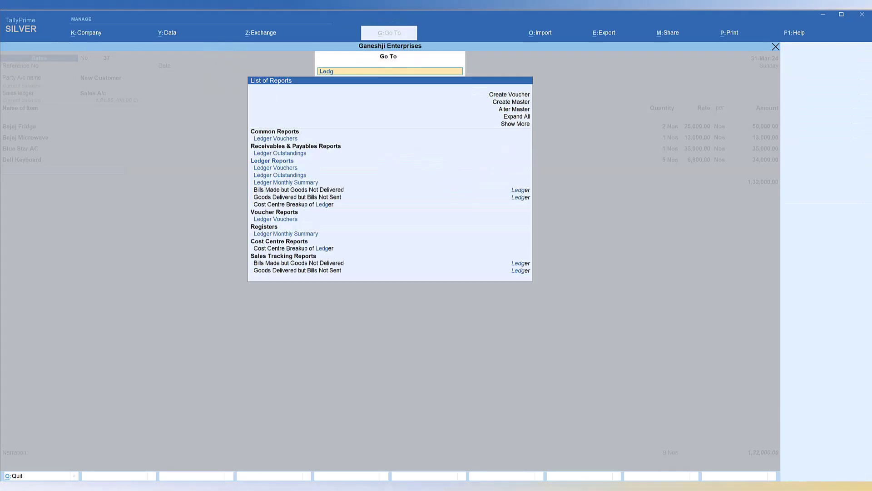
key(Down)
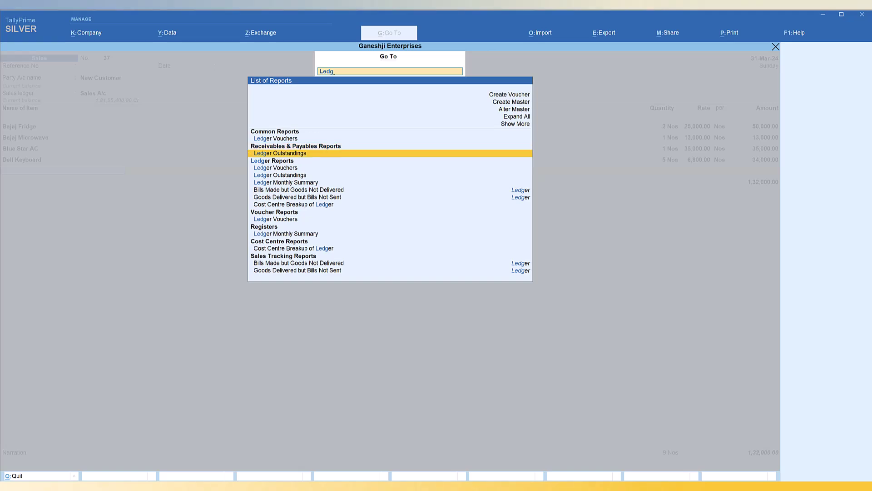
key(Return)
key(Down)
key(Down)
key(Return)
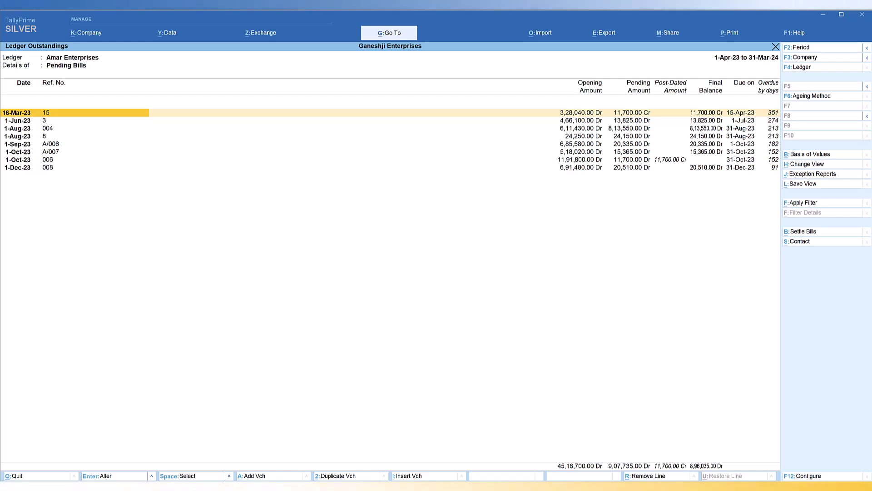
Set the print report type of the outstandings to Reminder Letter and preview the letter
key(ctrl+p)
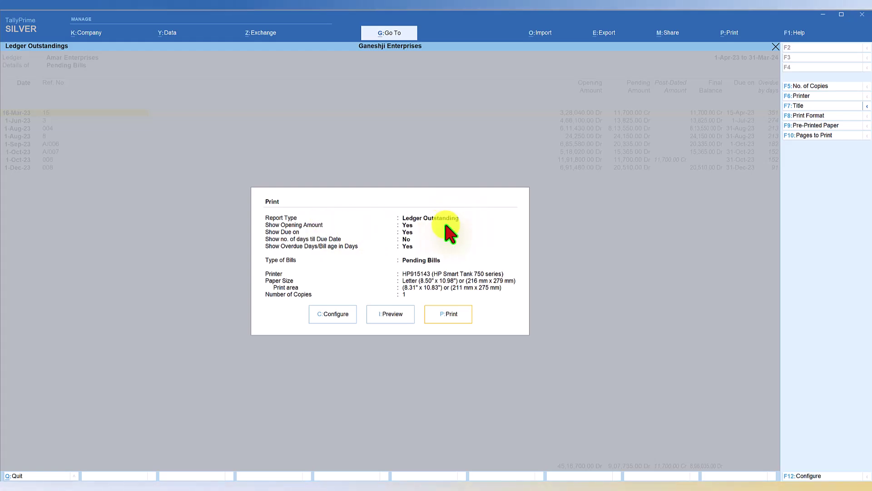
click(334, 316)
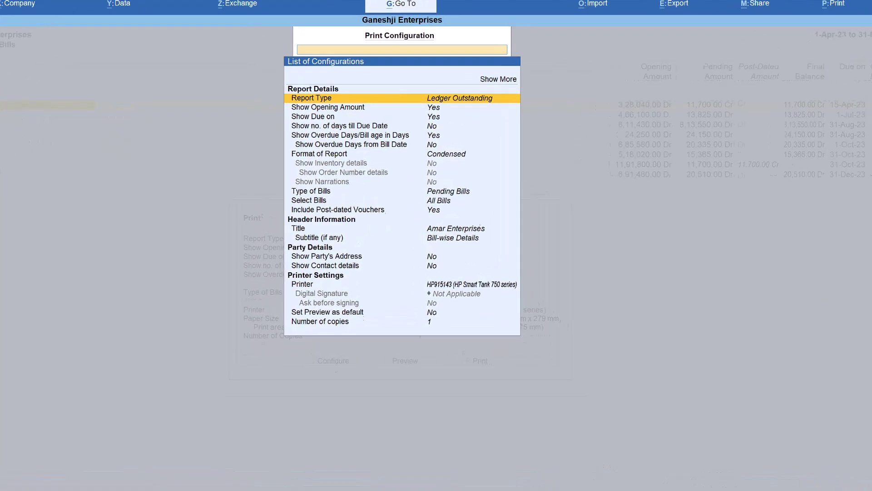
key(Return)
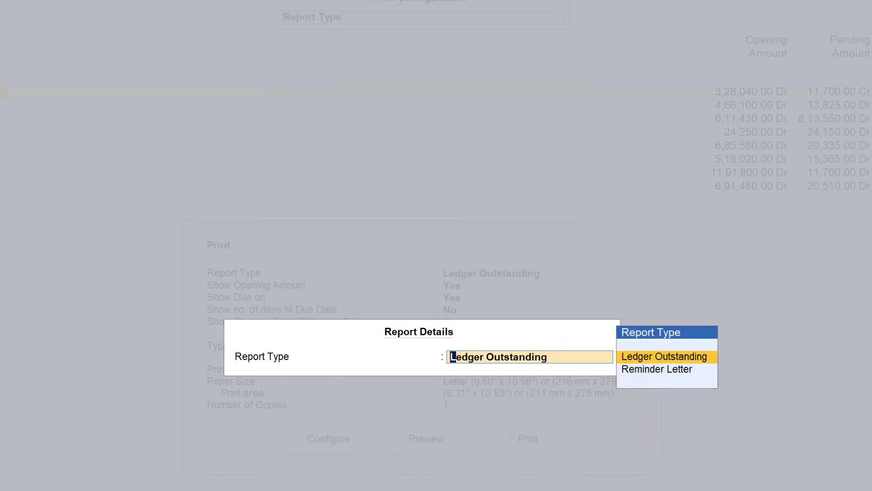
key(Down)
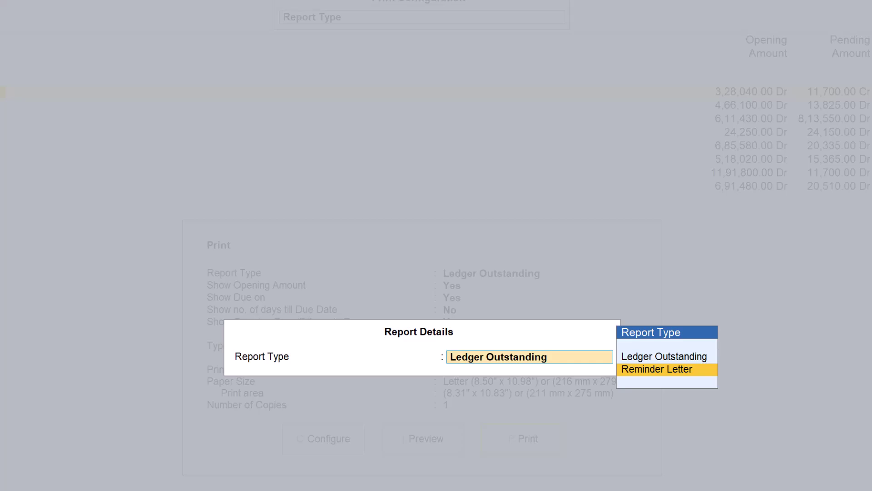
key(Return)
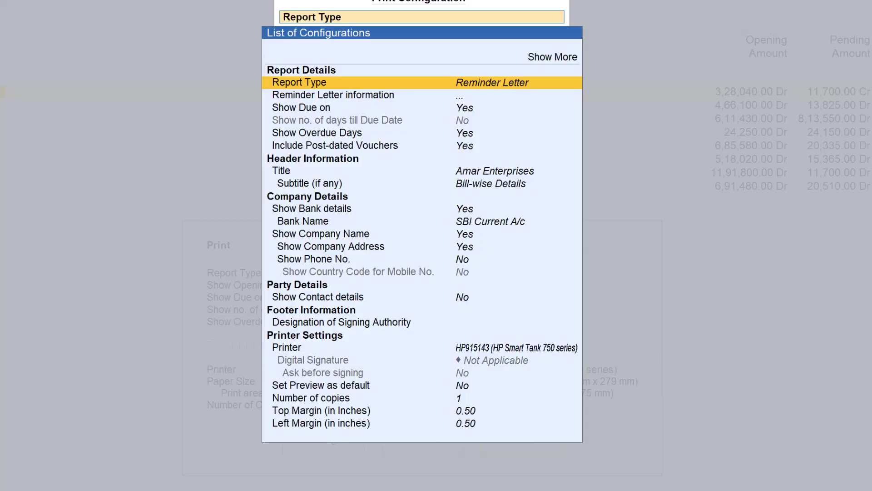
key(Escape)
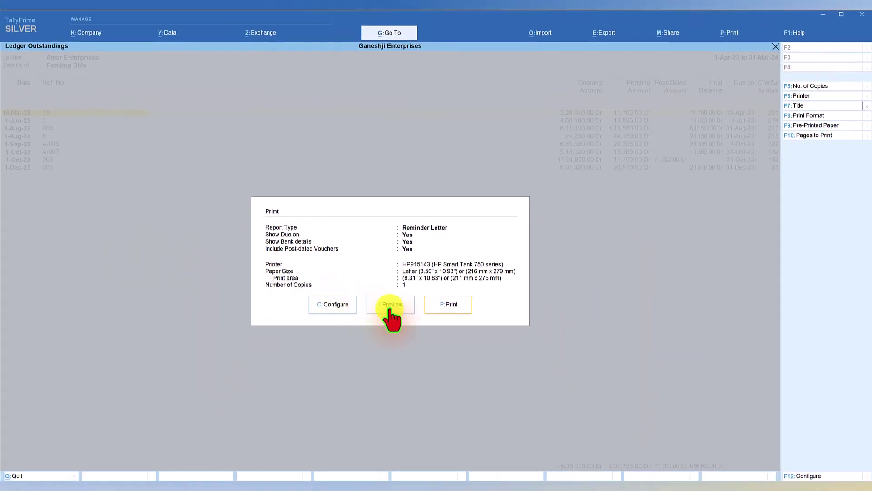
click(389, 304)
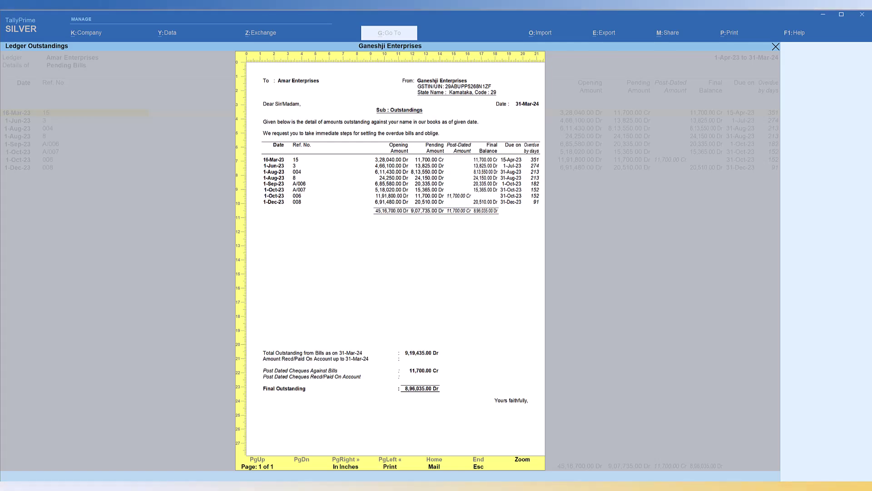
key(Escape)
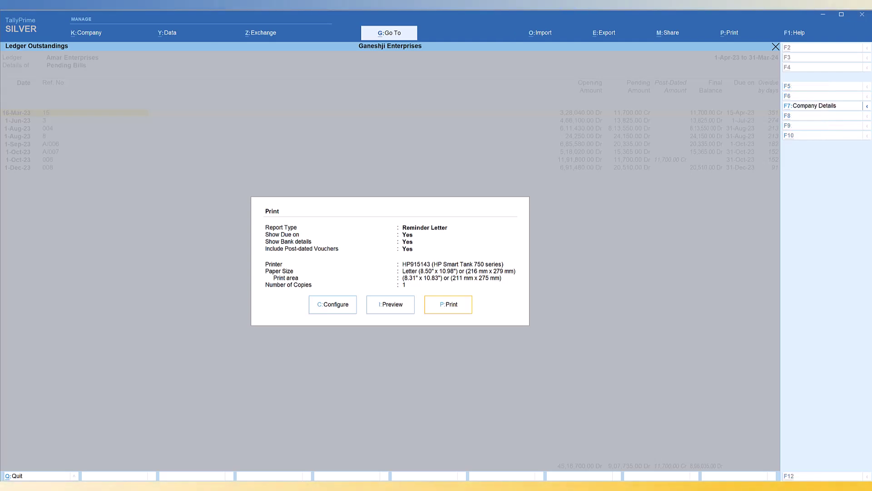
Show the Cash/Bank Book and drill down to the monthly summary of HDFC Bank A/c
key(alt+g)
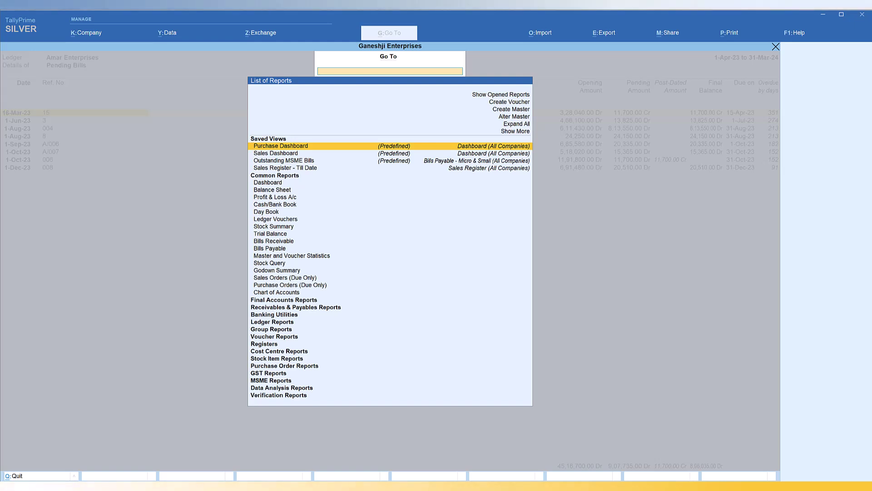
text(Cash)
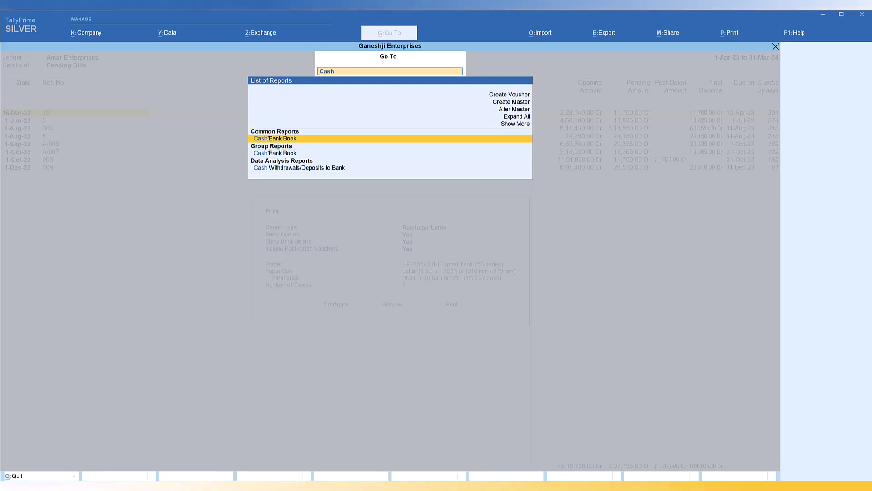
key(Return)
key(Down)
key(Down)
key(Down)
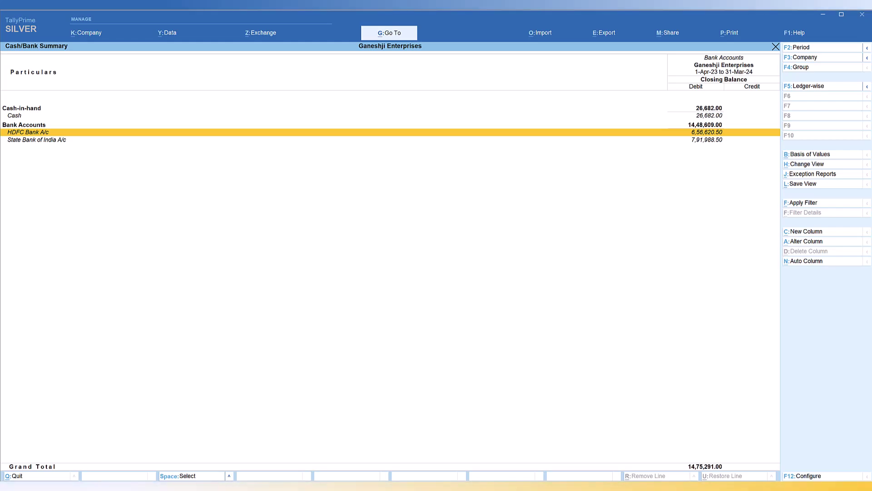
key(Return)
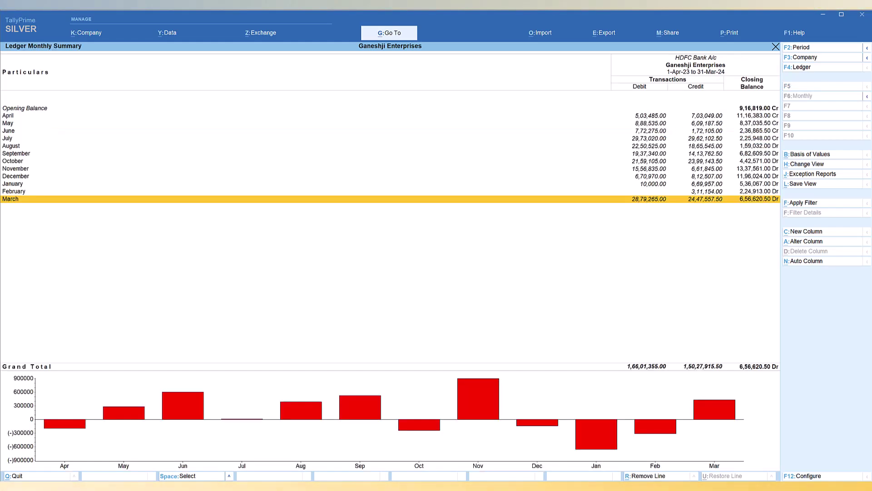
Drill down to the March vouchers of HDFC Bank A/c, and show the Profit & Loss A/c without closing them
key(Return)
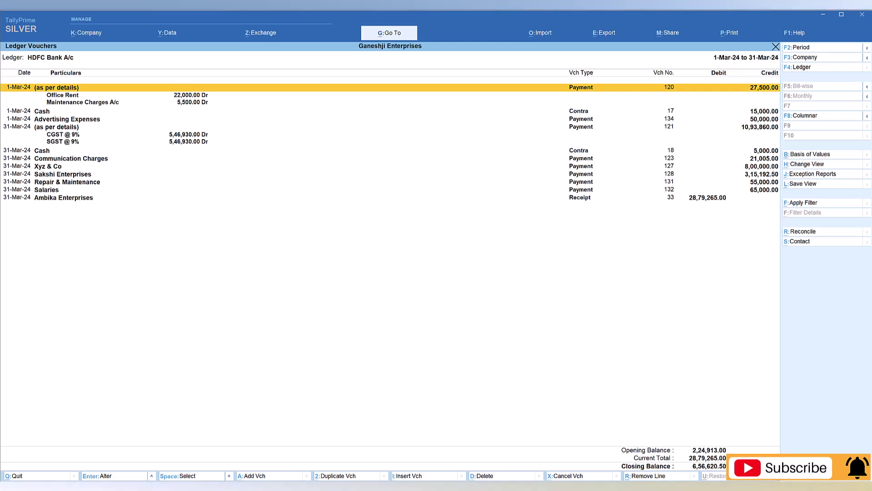
key(ctrl)
key(alt+g)
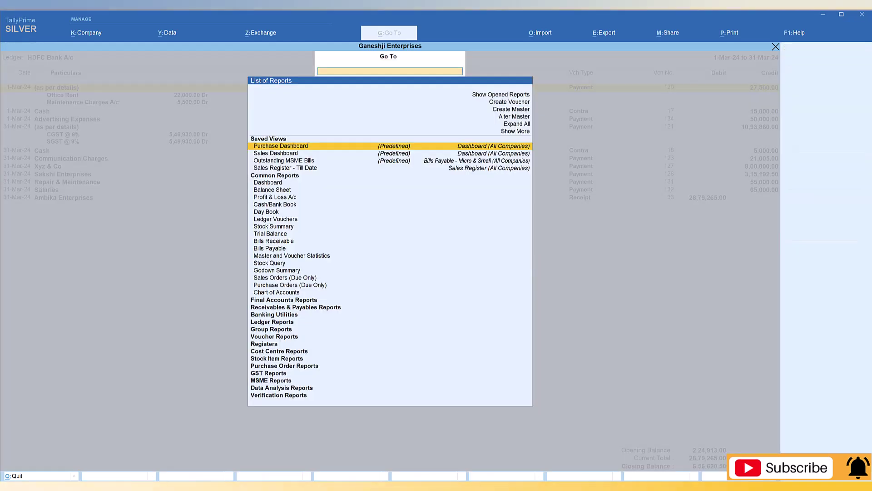
text(Prof)
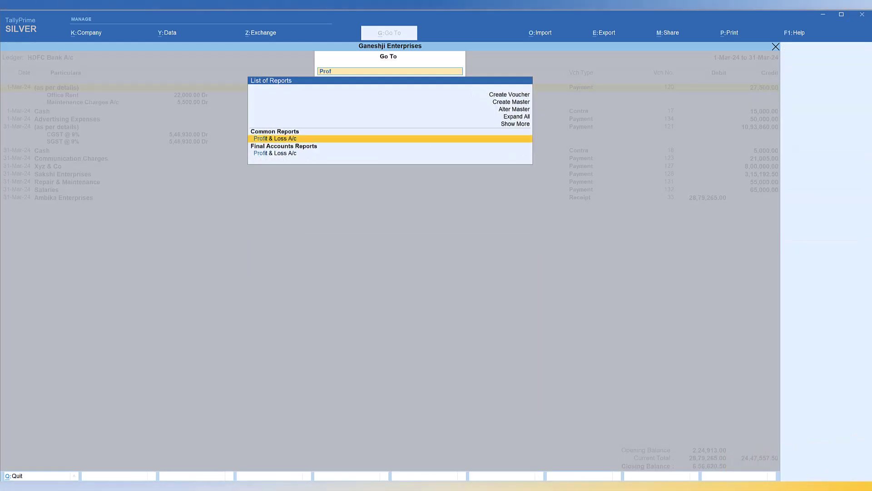
key(Return)
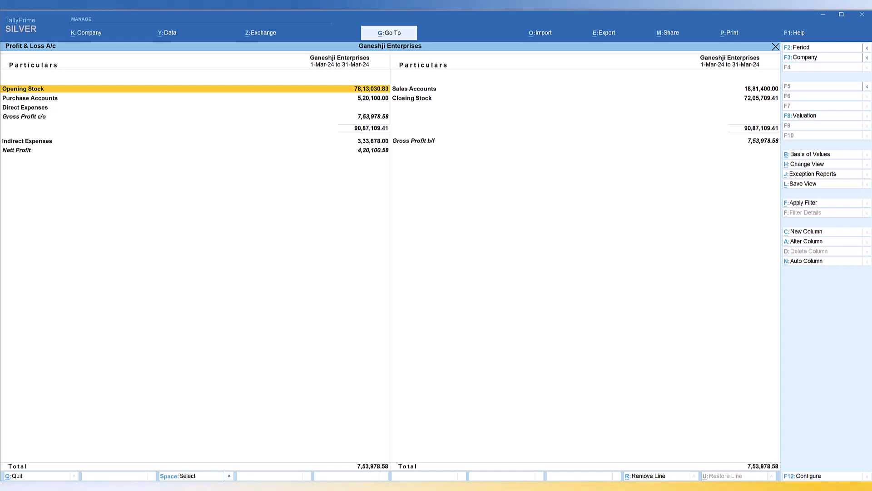
Create a payment voucher and debit Suman Enterprises with 10,000
click(391, 34)
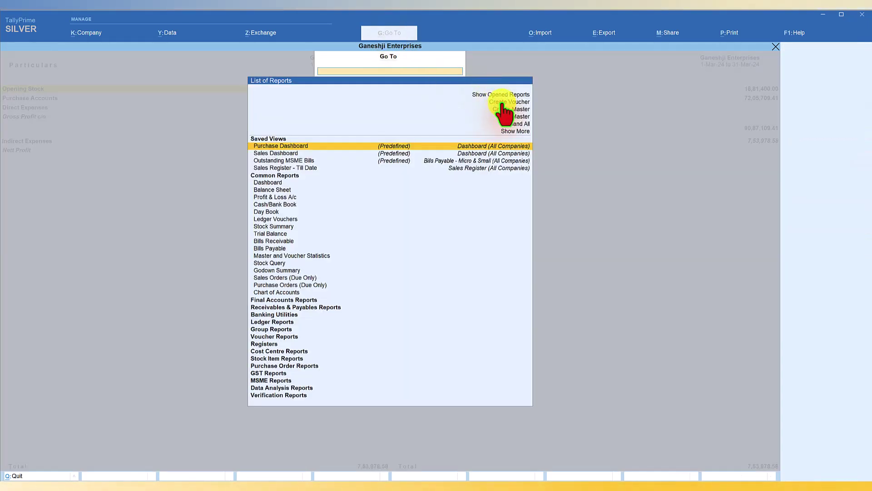
click(503, 102)
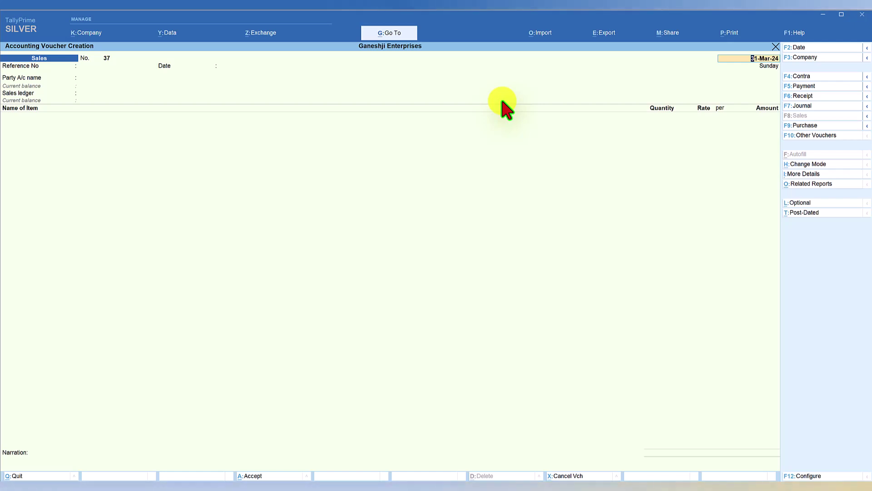
key(F5)
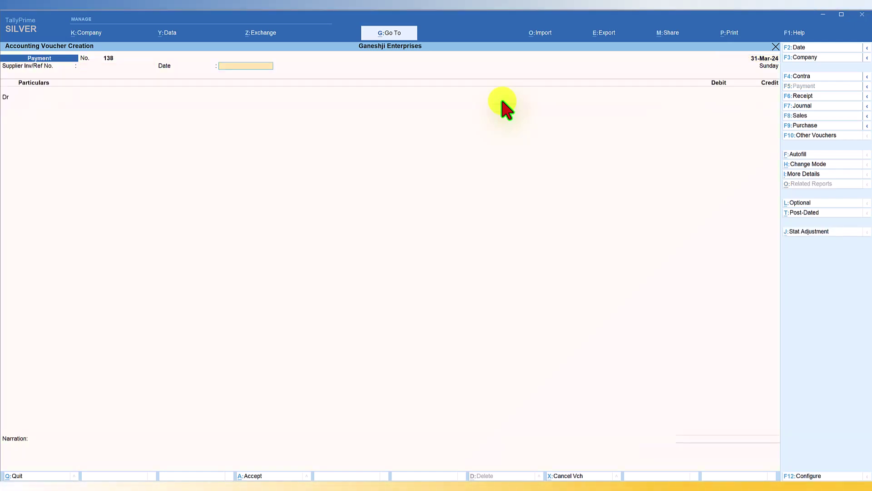
text(suman)
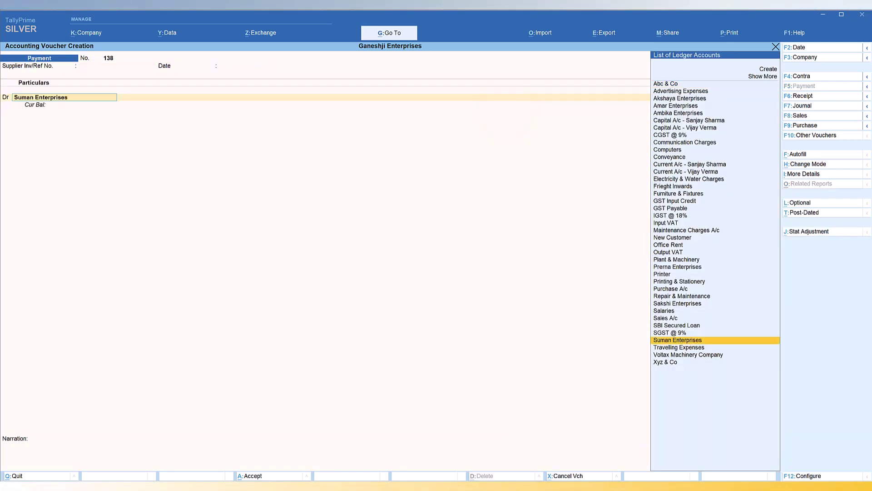
key(Return)
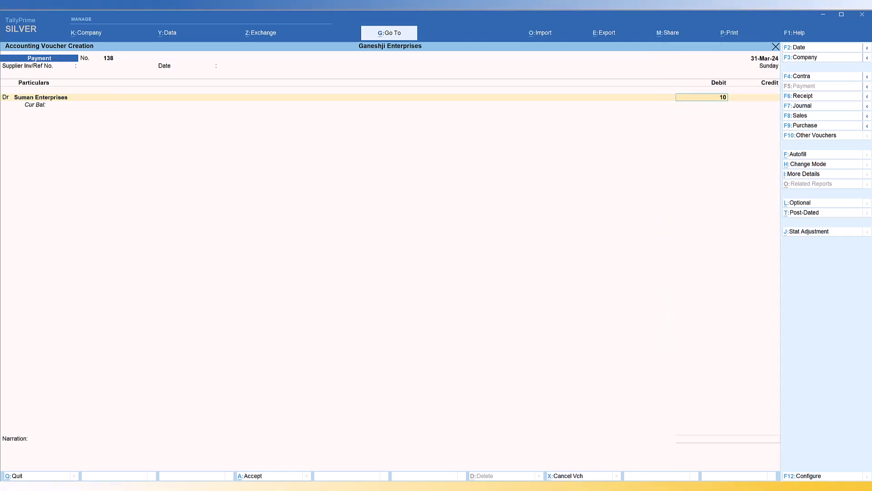
key(Return)
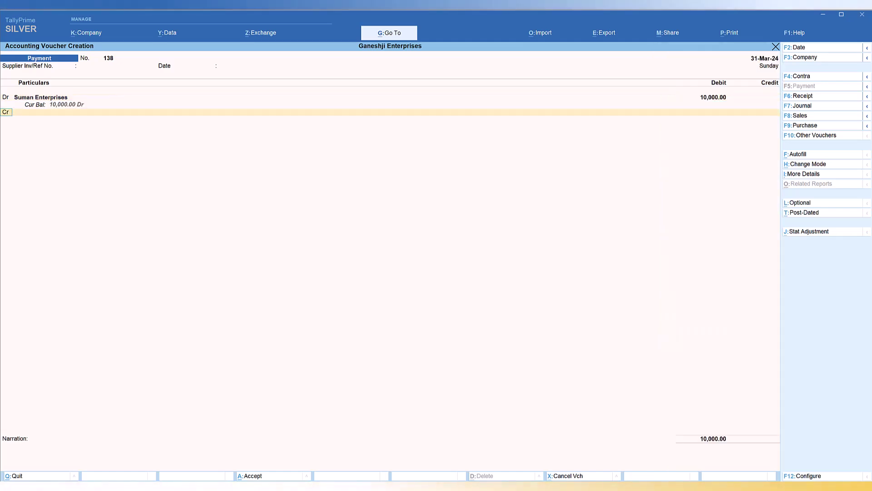
Credit HDFC Bank A/c with the 10,000 in the payment voucher
text(hd)
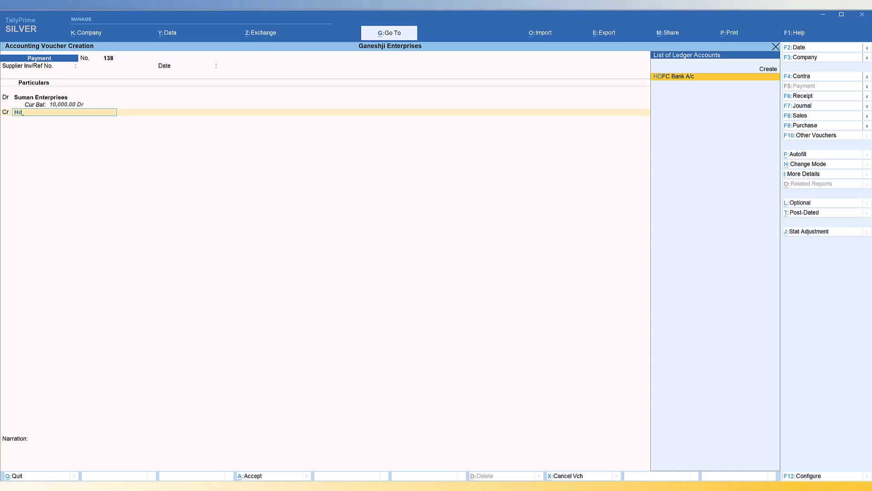
key(Return)
key(Return)
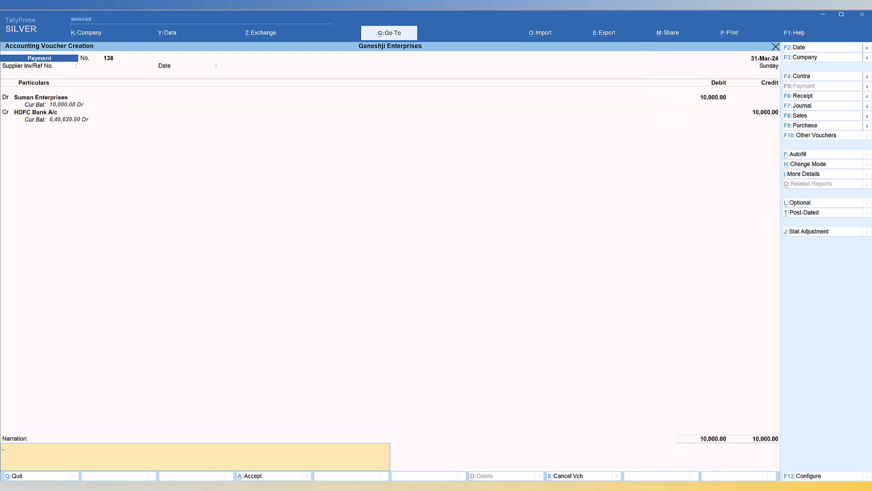
Preview the payment voucher's printout and save the voucher without a narration
key(ctrl+p)
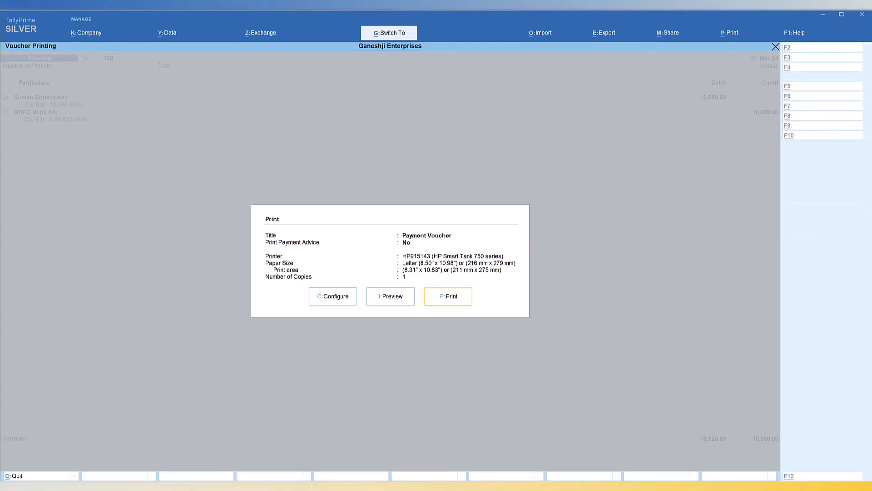
key(i)
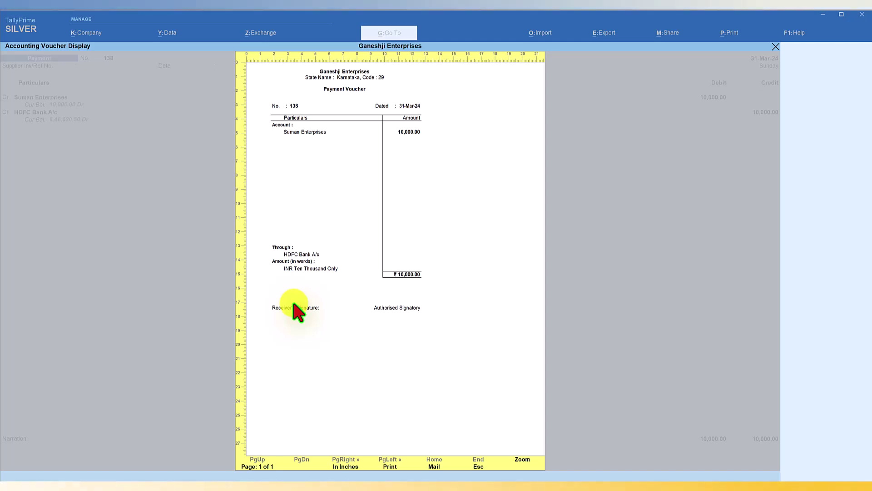
key(Escape)
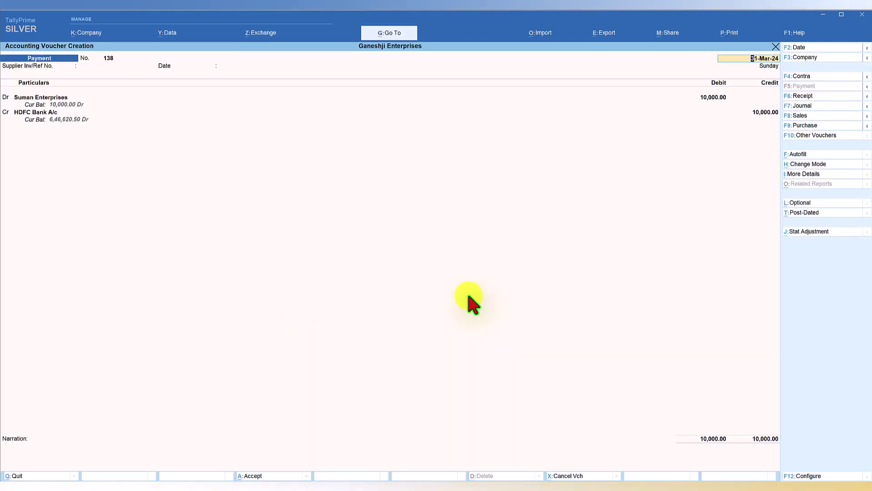
key(ctrl+a)
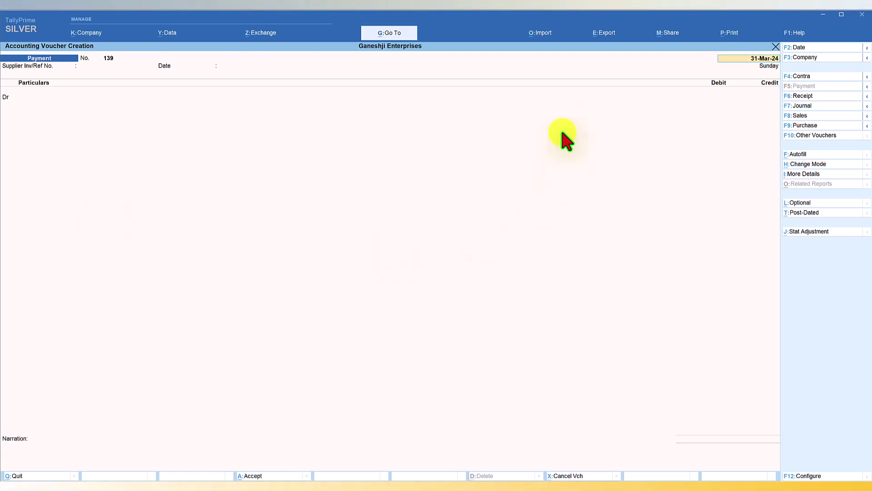
Show the list of opened reports and return to the edited sales voucher
click(390, 34)
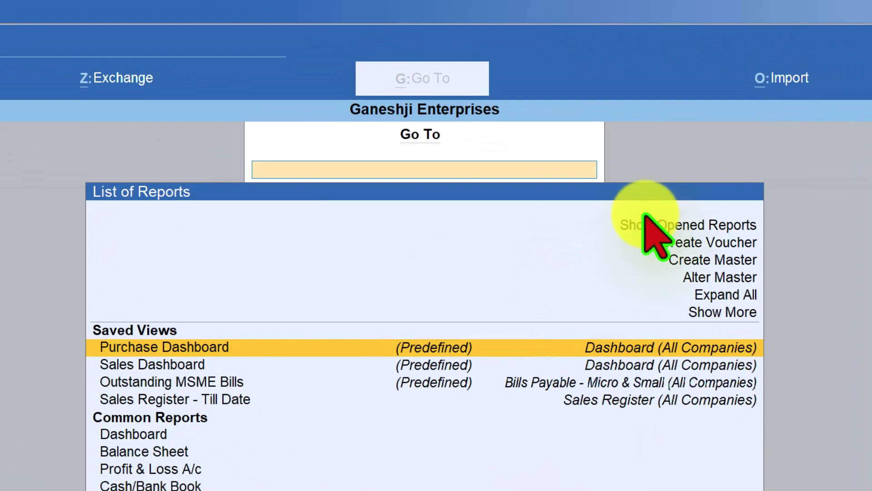
click(700, 225)
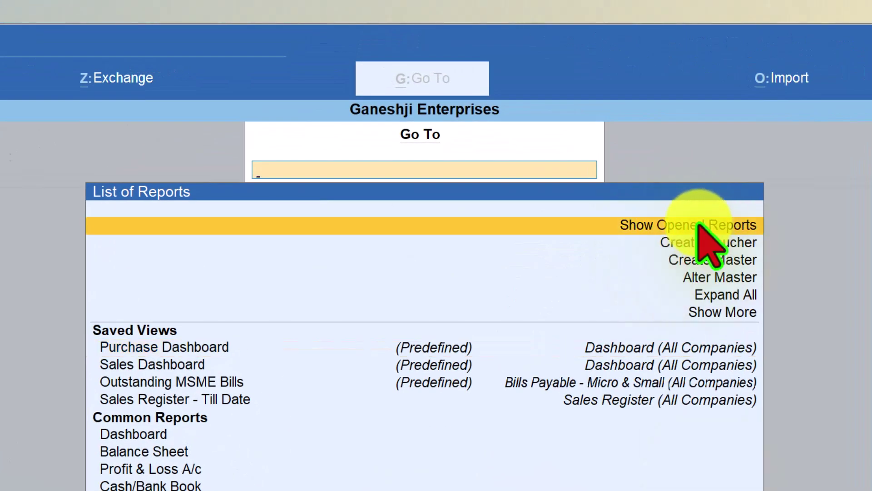
click(700, 224)
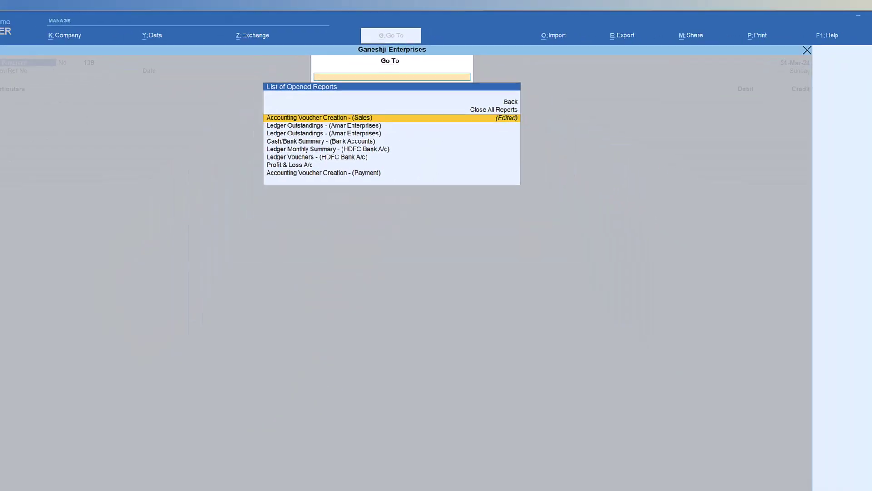
key(Return)
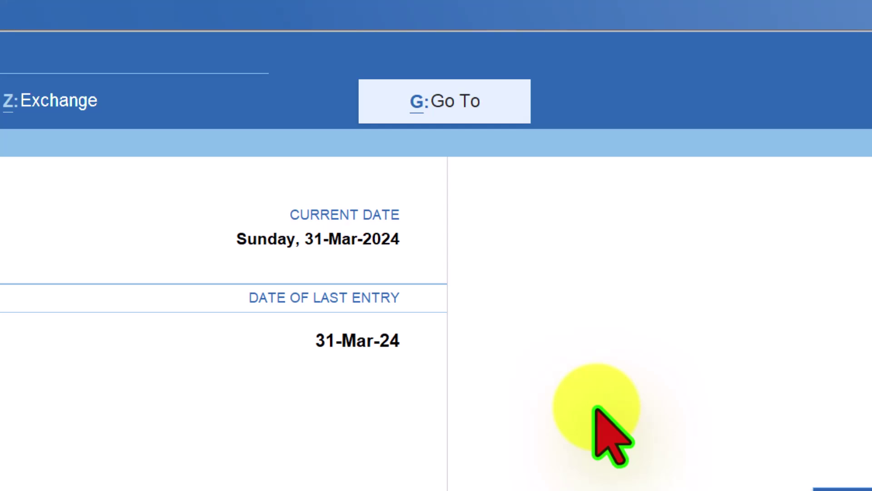
Look over the Go To report list from the Gateway of Tally, and show the Balance Sheet
key(alt+g)
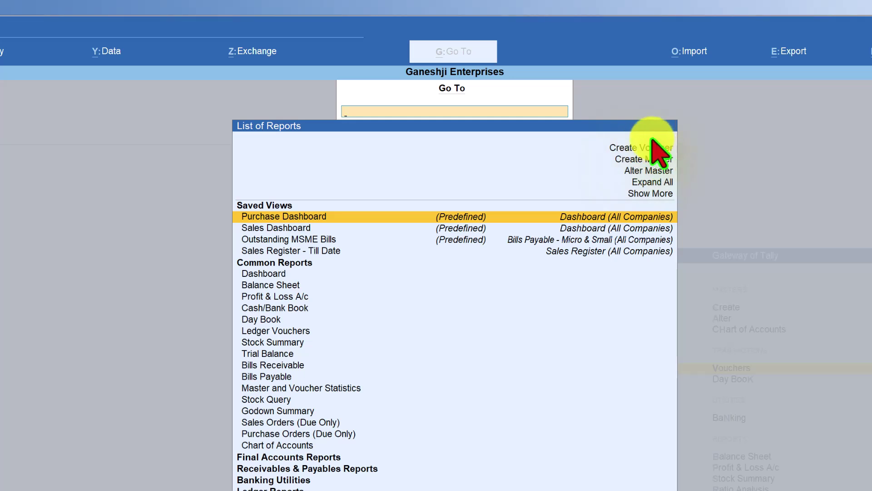
key(Escape)
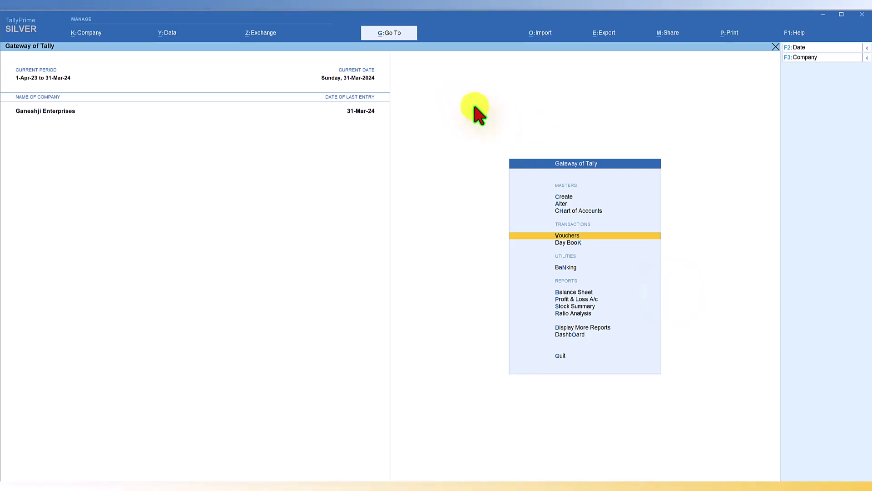
key(b)
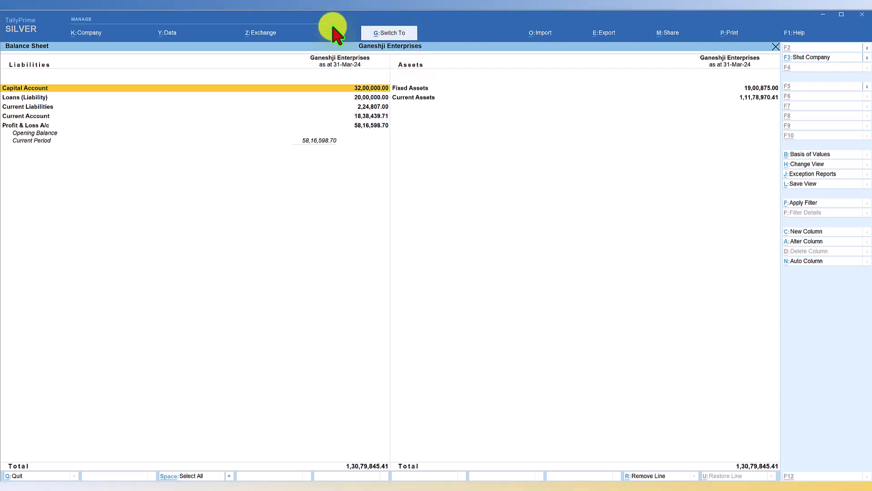
Switch from the Balance Sheet to the Ledger Outstandings report for Amar Enterprises
key(alt+g)
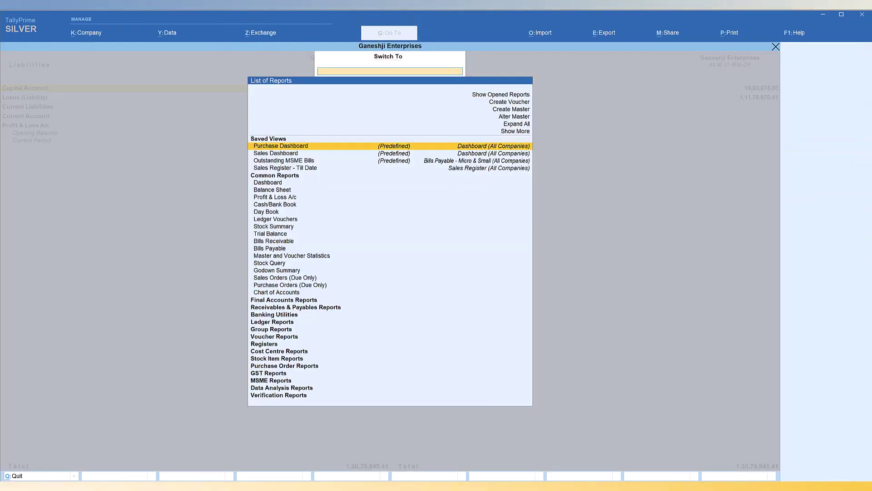
text(Outs)
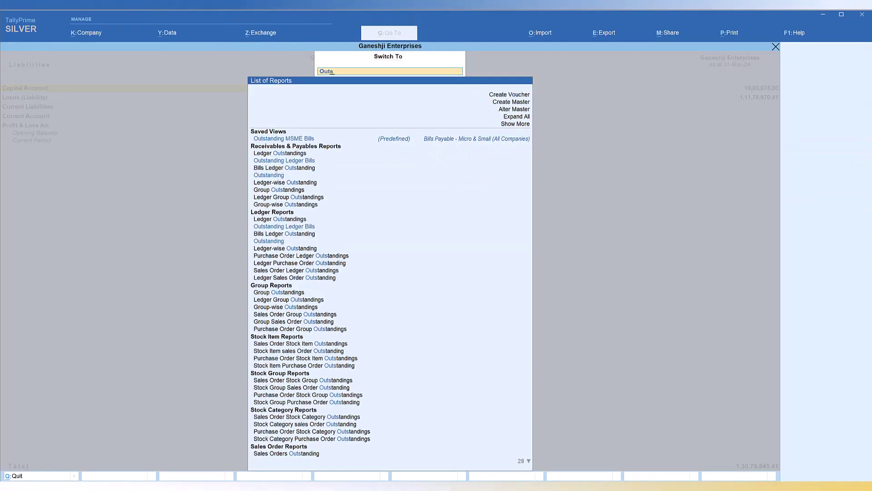
key(Down)
key(Return)
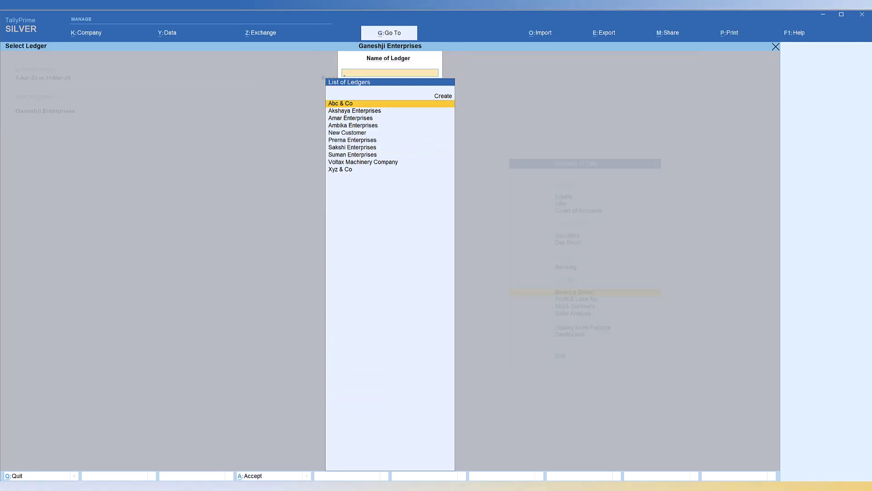
key(Down)
key(Down)
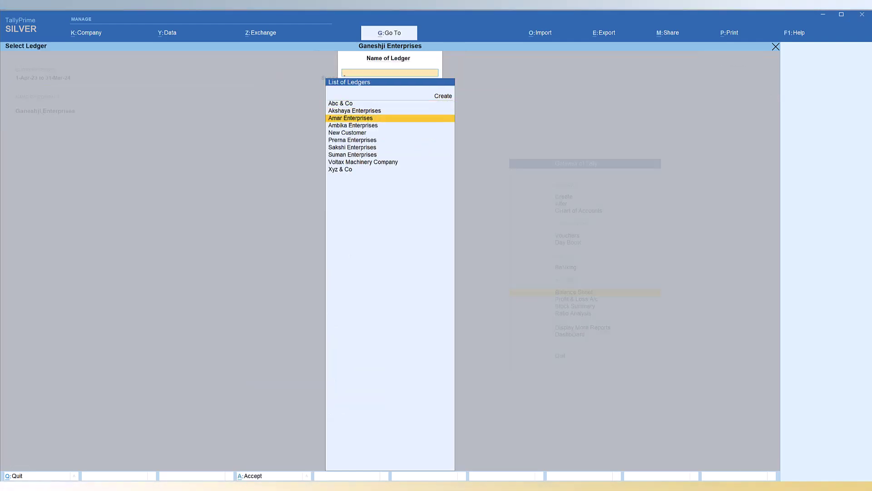
key(Return)
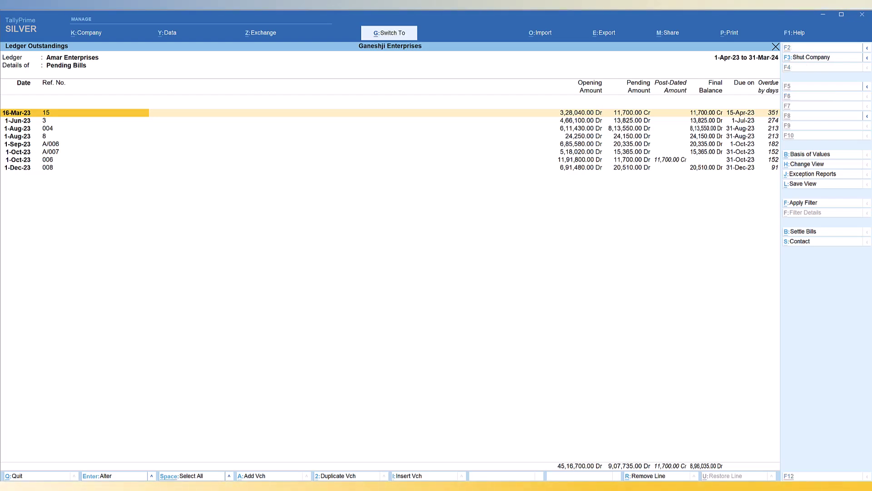
Switch from the Ledger Outstandings report to the Cash/Bank Book
key(ctrl+g)
text(cash)
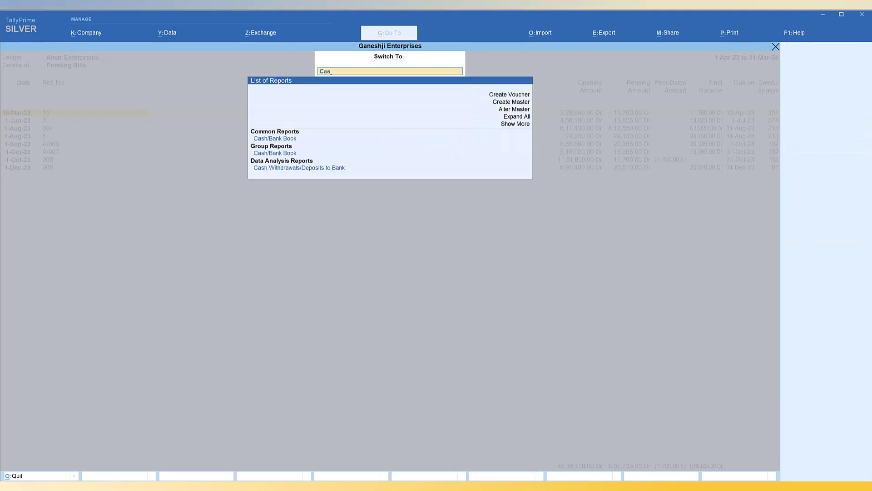
key(Return)
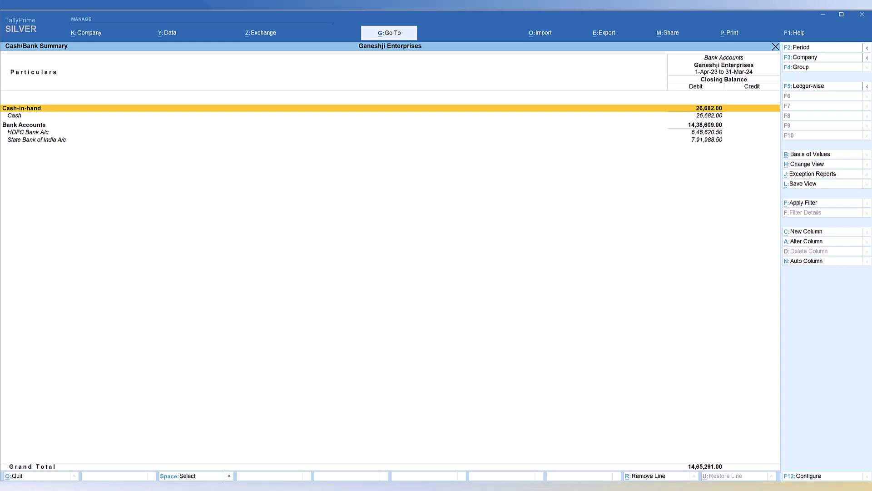
Switch from the Cash/Bank Book to the creation of a new sales voucher
key(ctrl)
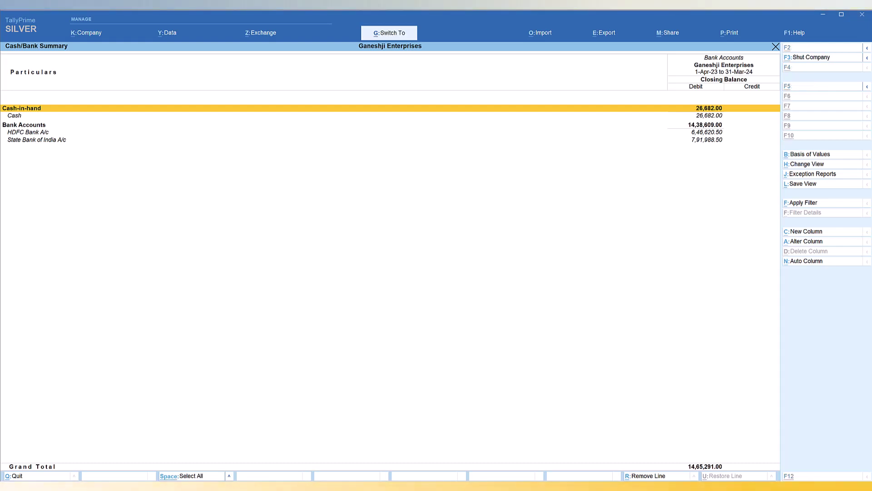
key(ctrl+g)
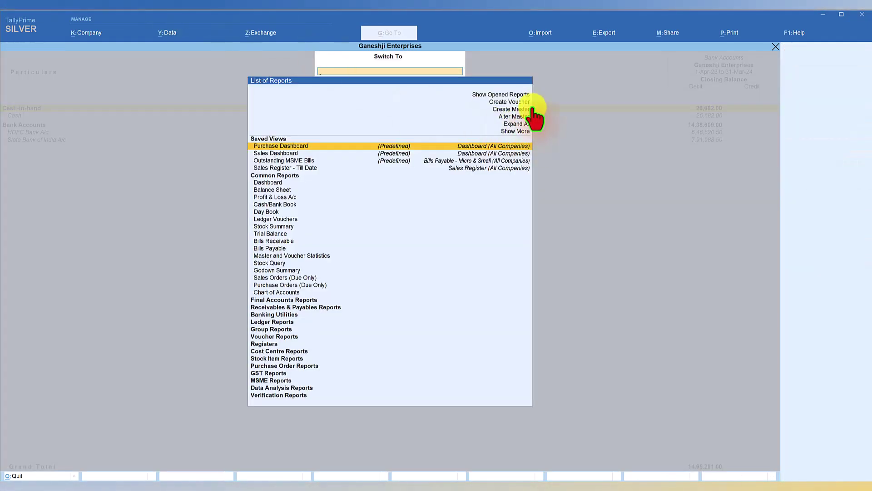
click(521, 102)
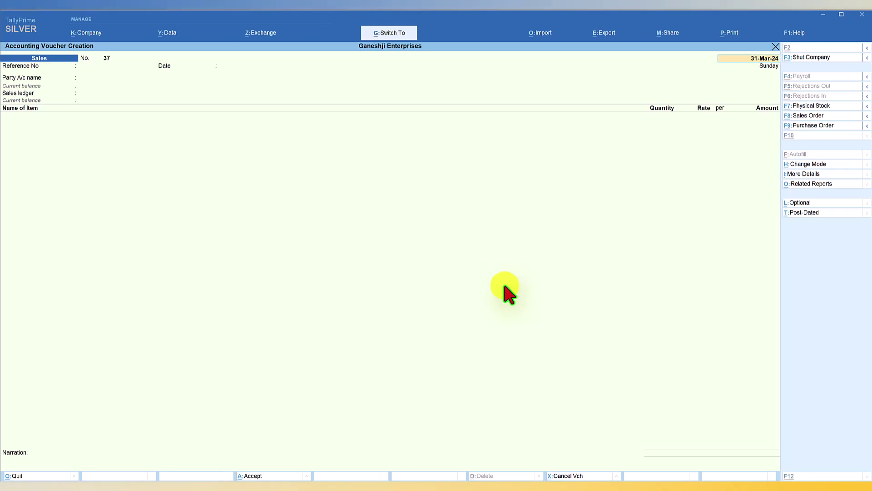
Switch from the blank sales voucher to the Trial Balance
key(alt+g)
text(tb)
key(Return)
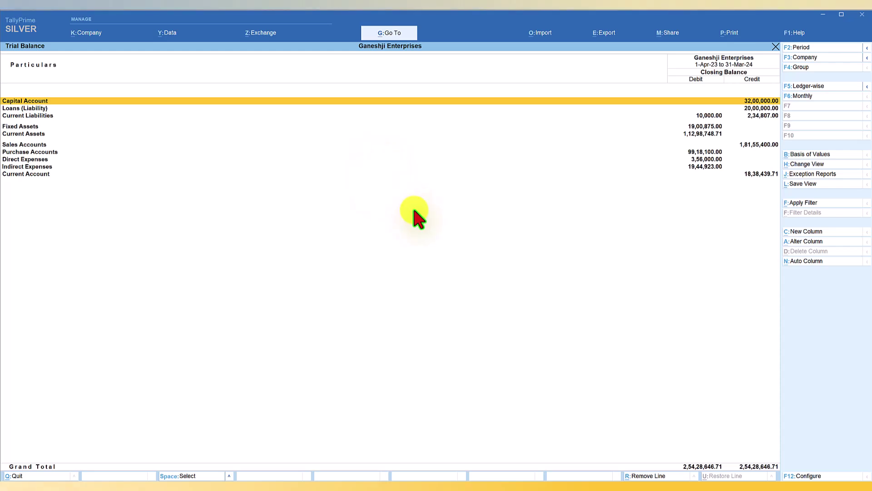
Check the list of opened reports from the Trial Balance, and return to the Gateway of Tally
key(alt+g)
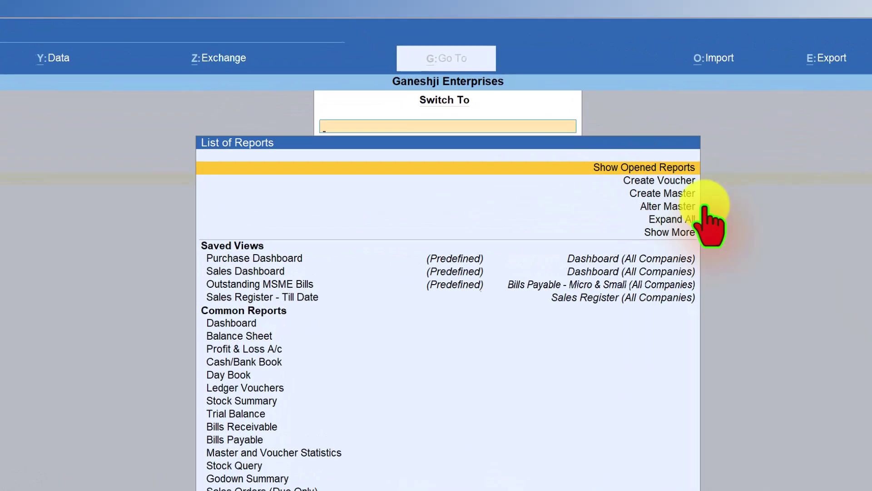
key(Return)
click(261, 195)
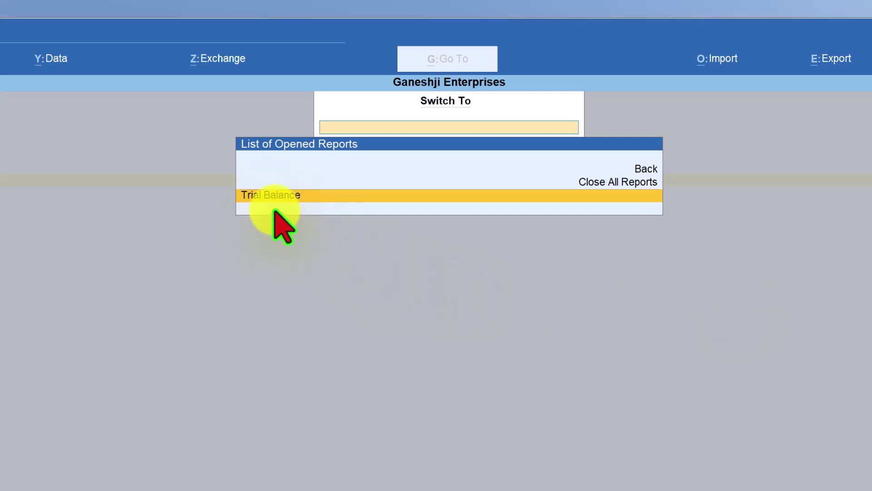
key(Escape)
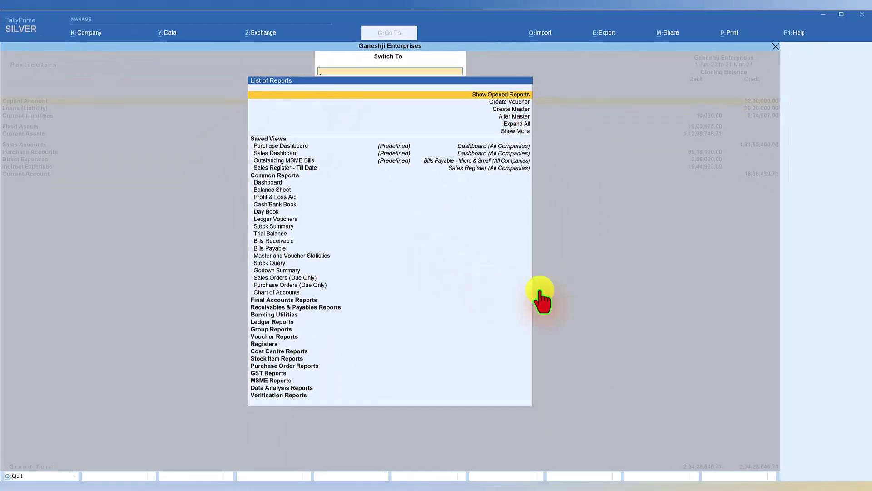
key(Escape)
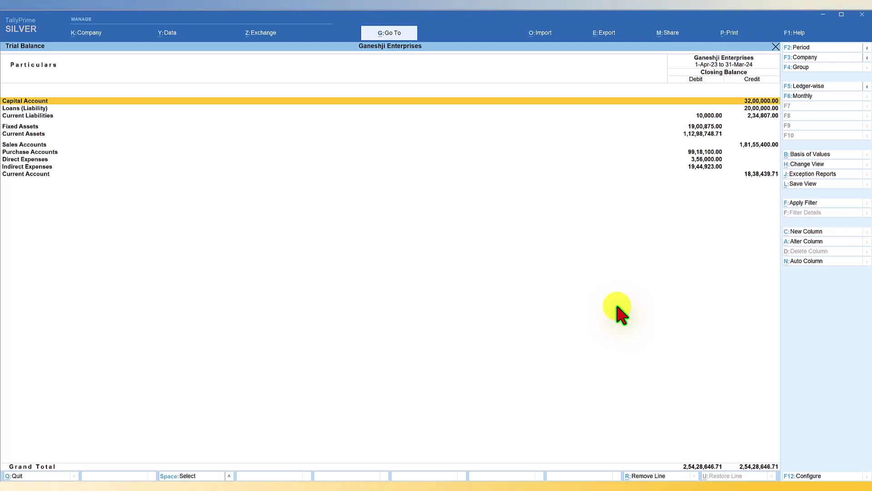
key(Escape)
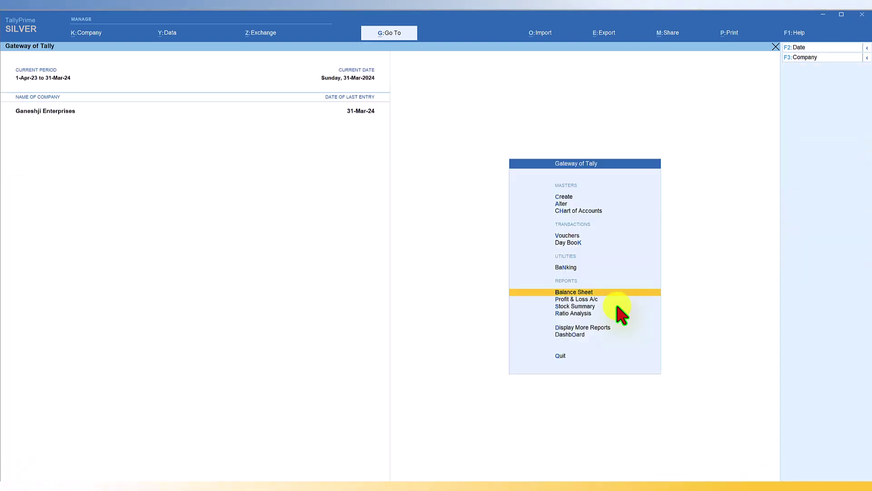